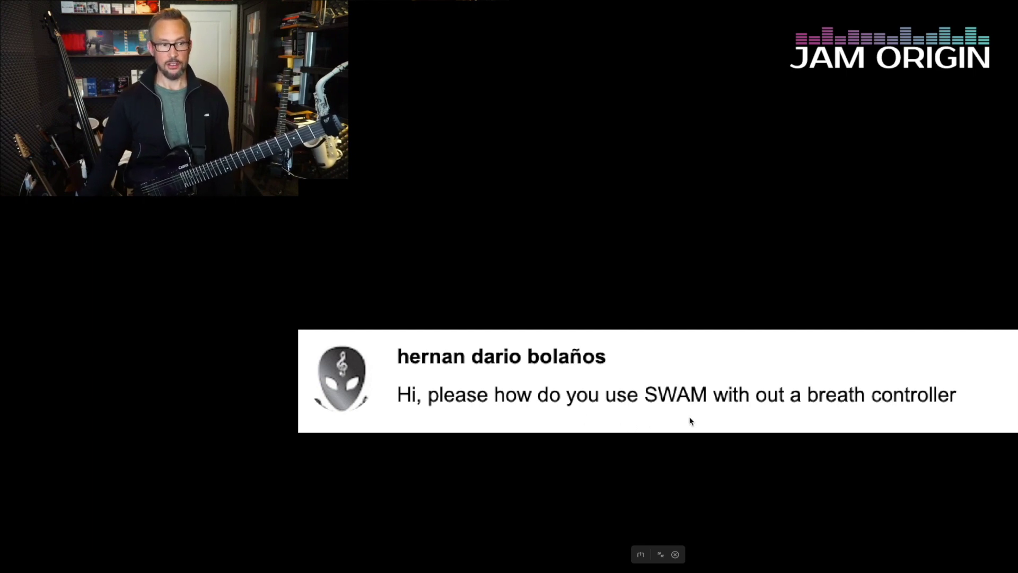
Step: Close the viewer's question card about using SWAM without a breath controller
left_click(675, 555)
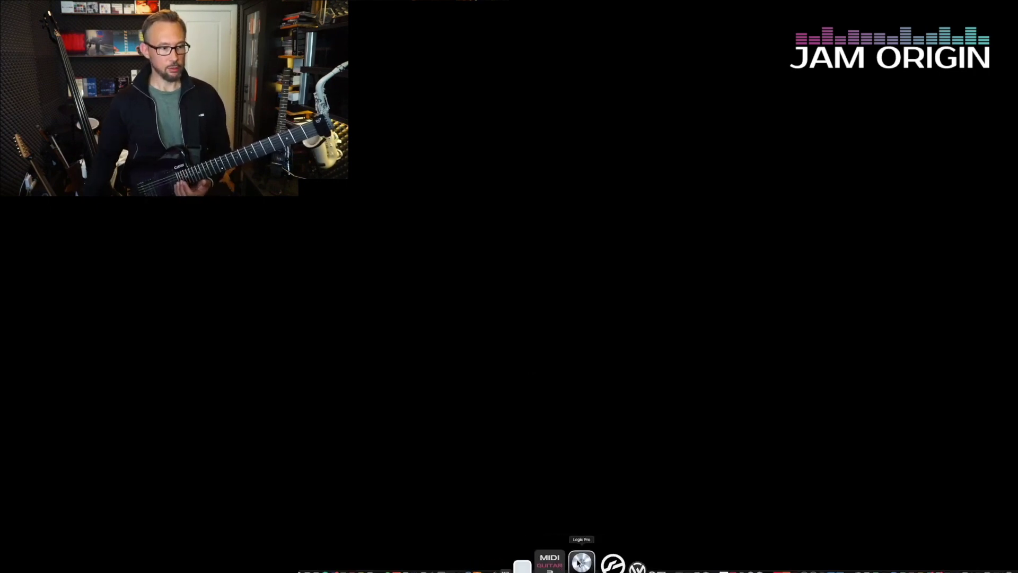
Step: Launch MIDI Guitar 2 on the Default patch, then enlarge its window and move it up-left
left_click(569, 563)
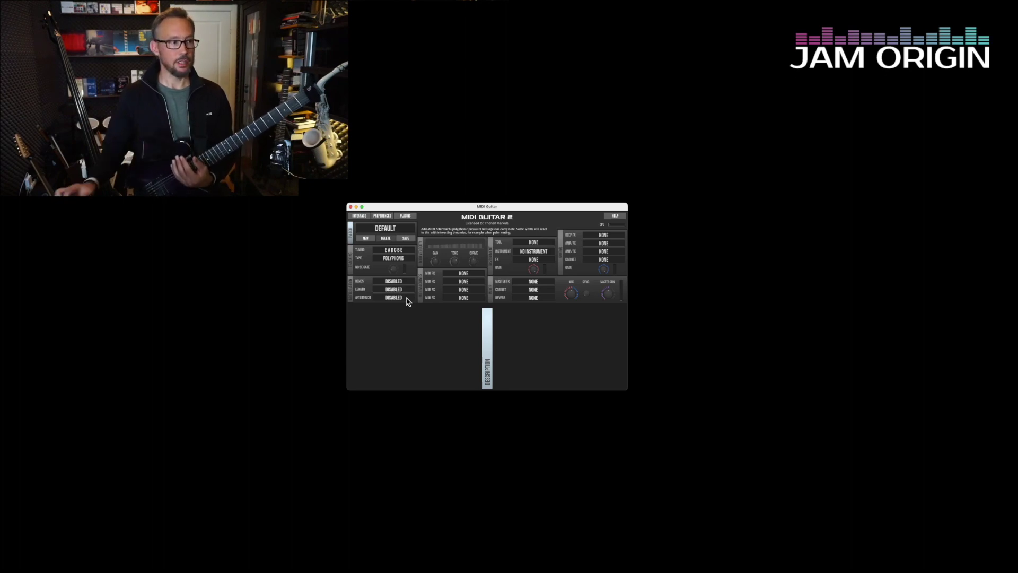
left_click_drag(622, 387, 970, 563)
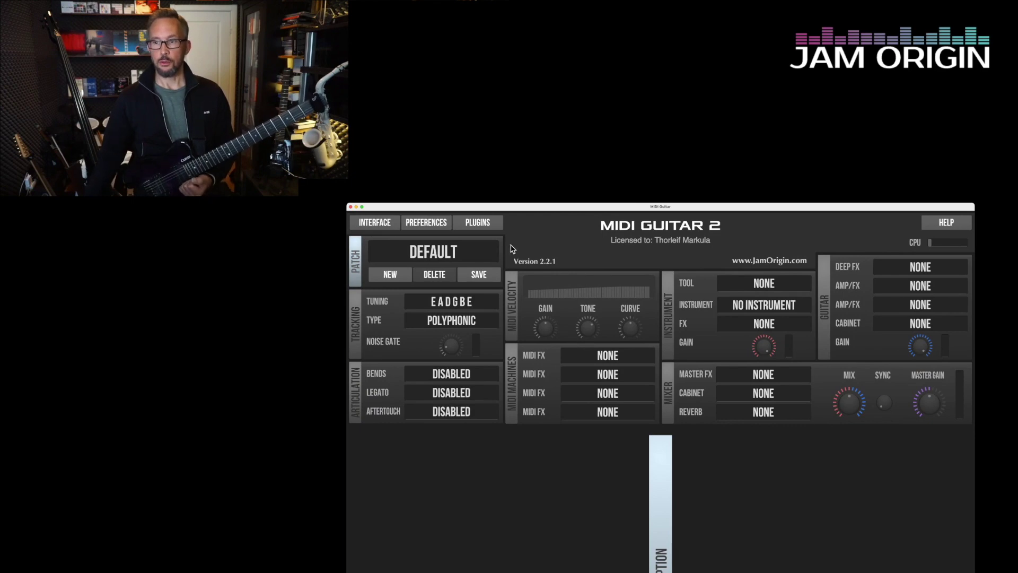
left_click_drag(510, 207, 473, 183)
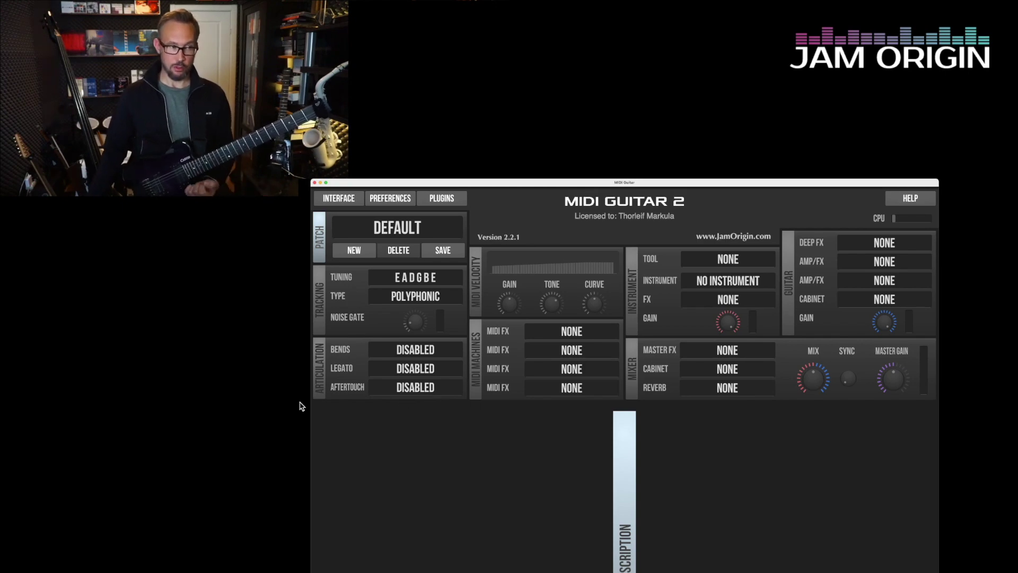
Step: Set Aftertouch to ENABLED and Bends to BEND with range 12
left_click(395, 390)
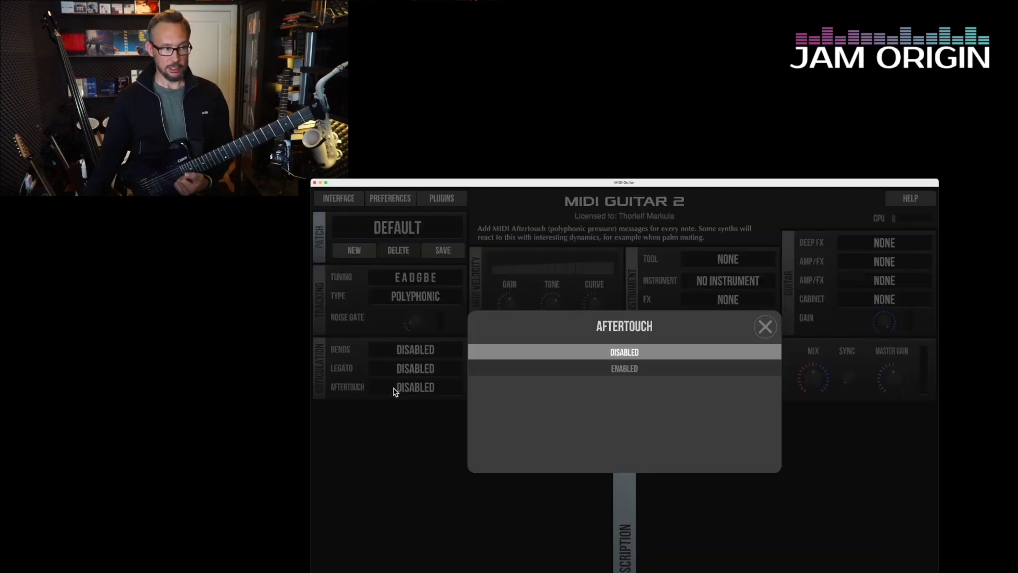
left_click(579, 369)
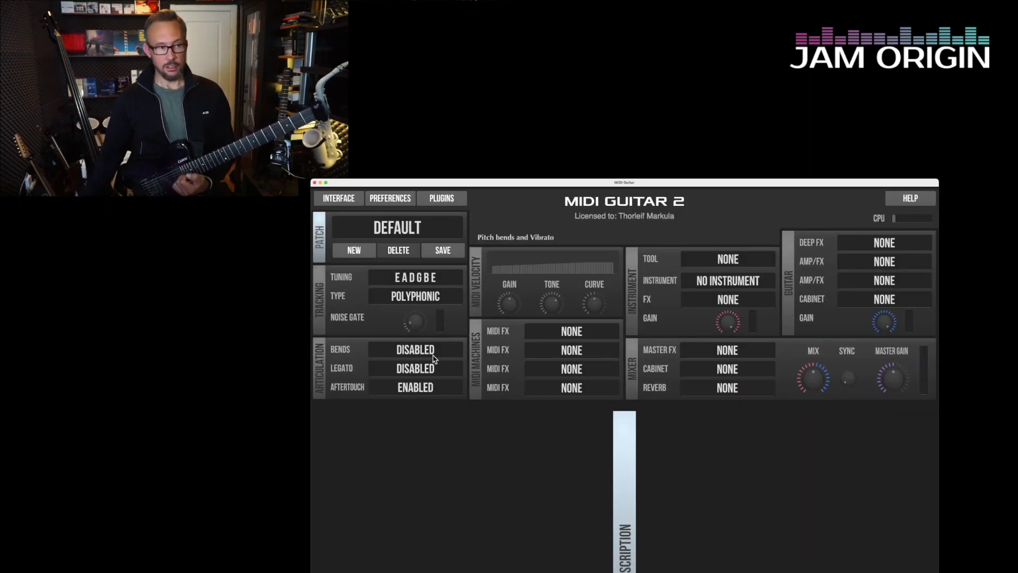
left_click(416, 351)
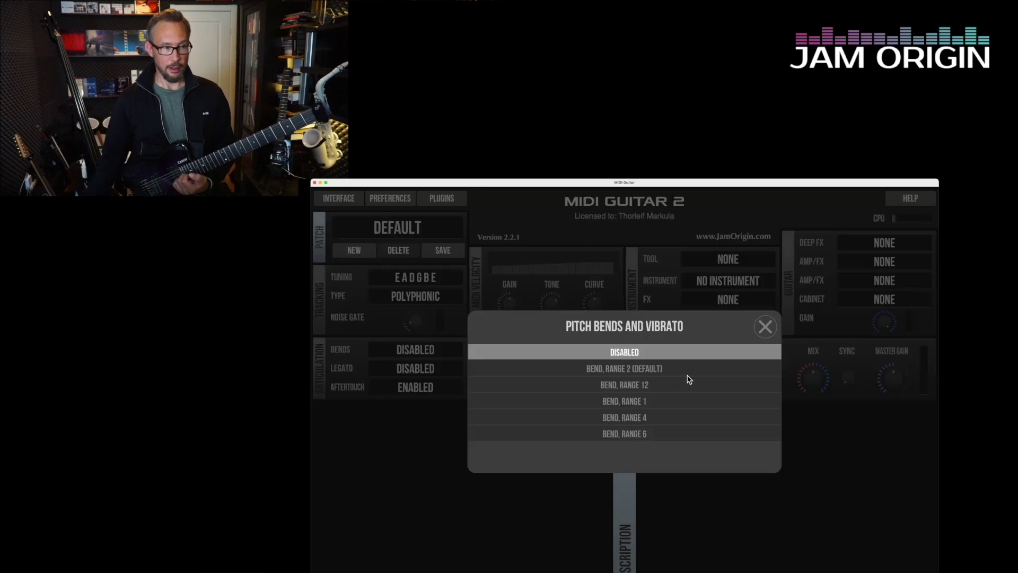
left_click(652, 385)
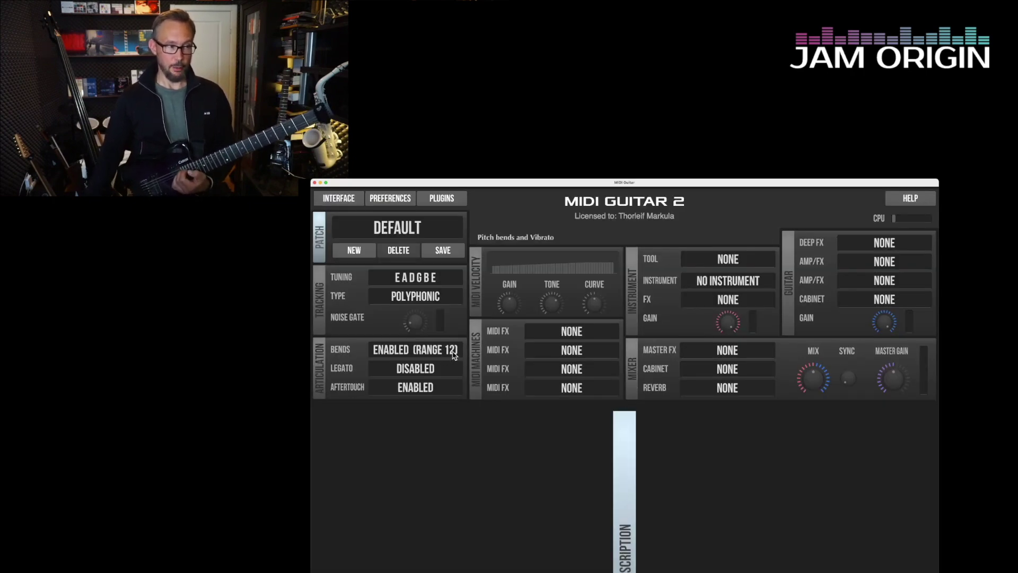
Step: Search 'swam', load SWAM Tenor Sax (AU) as the instrument, and show its editor at lower centre
left_click(743, 285)
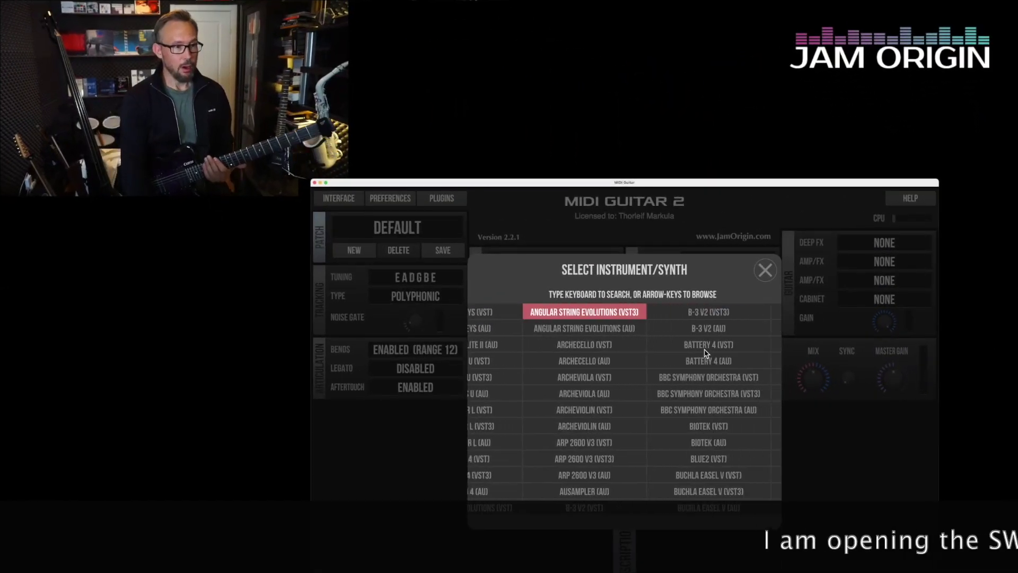
type("swam")
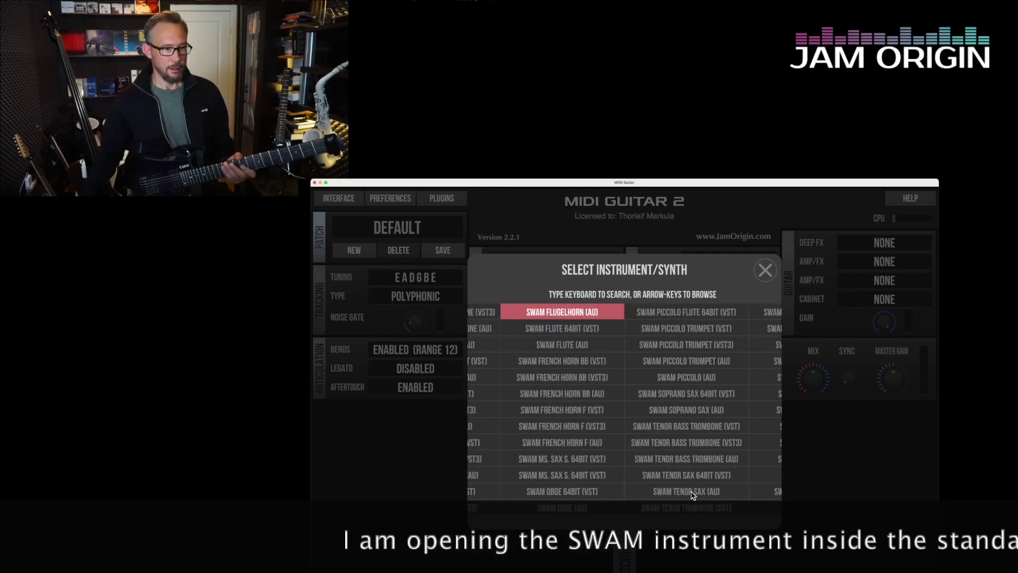
left_click(685, 493)
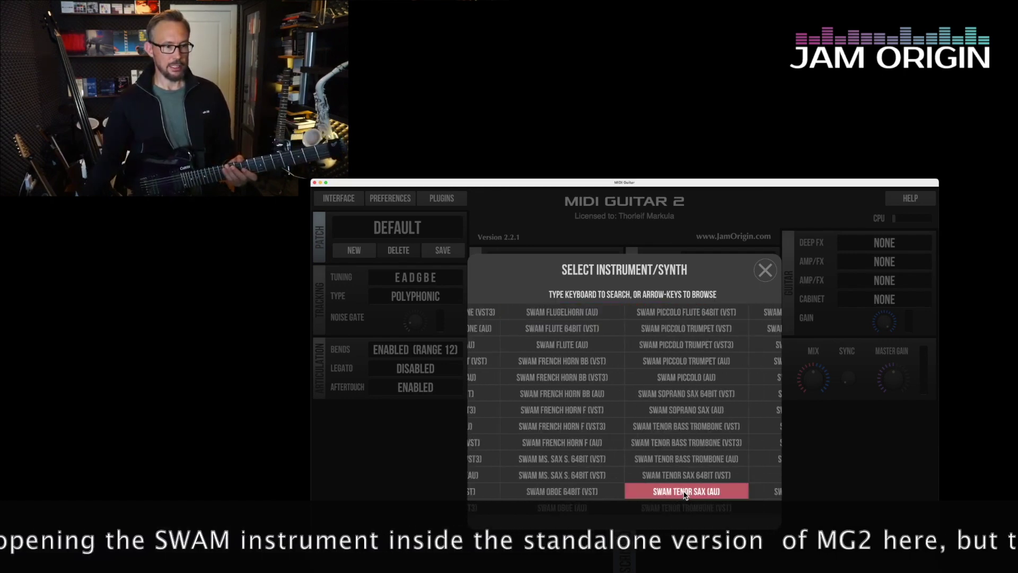
left_click(684, 493)
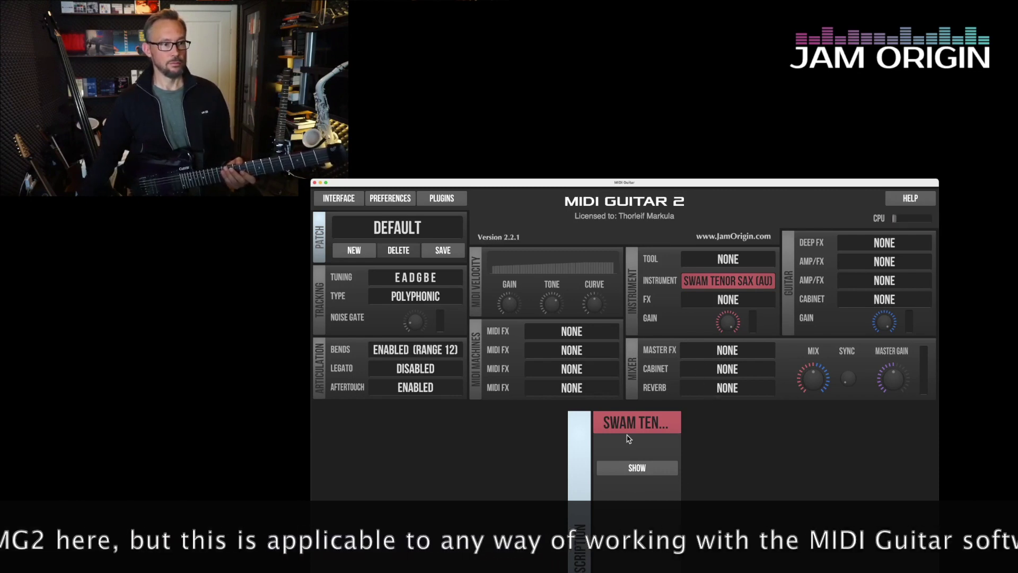
left_click(636, 467)
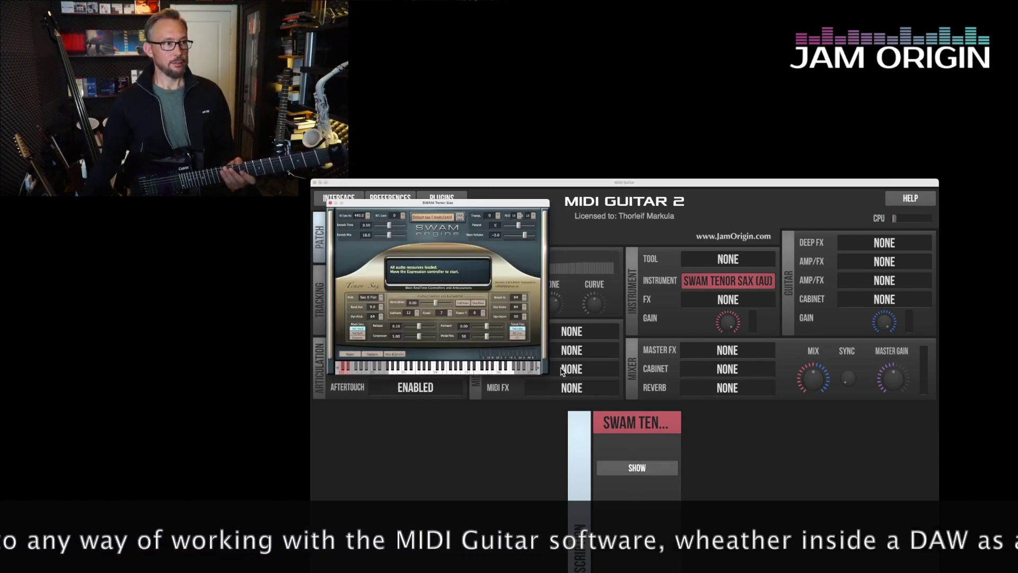
left_click_drag(472, 203, 688, 372)
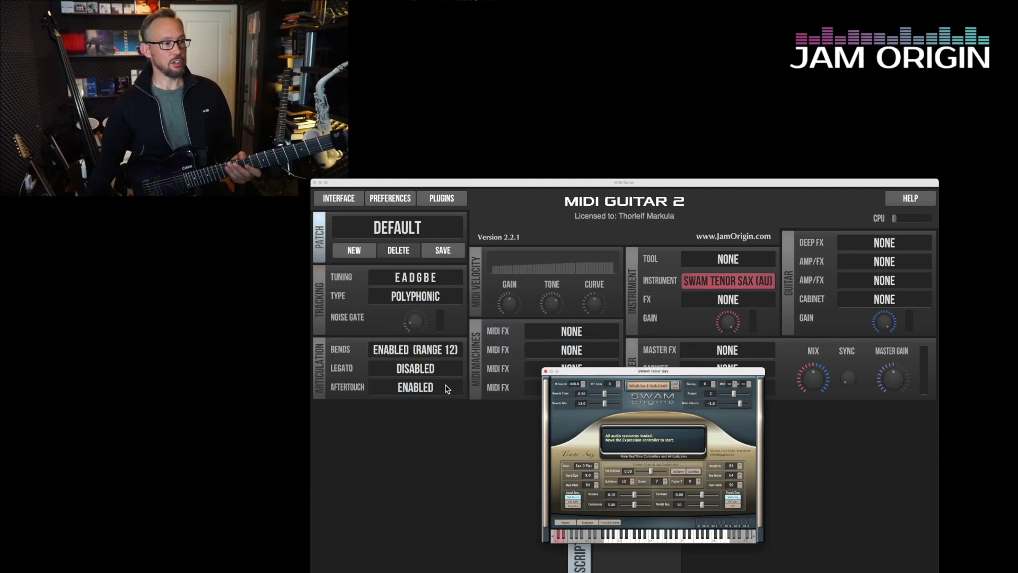
Step: Set Aftertouch to DISABLED, reopen SWAM Tenor Sax, and show its MIDI CC Mapping Options
left_click(446, 387)
left_click(532, 351)
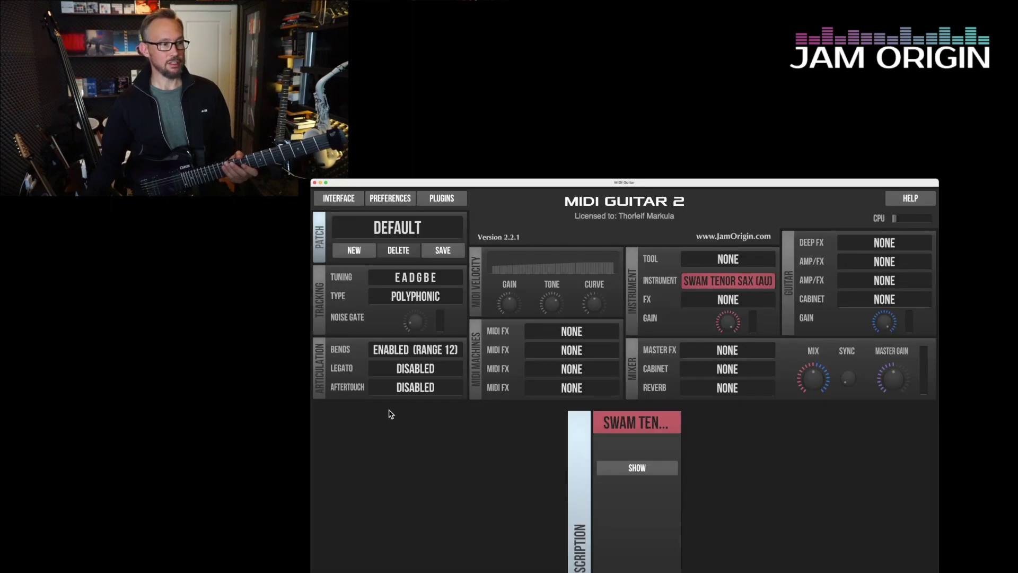
left_click(638, 469)
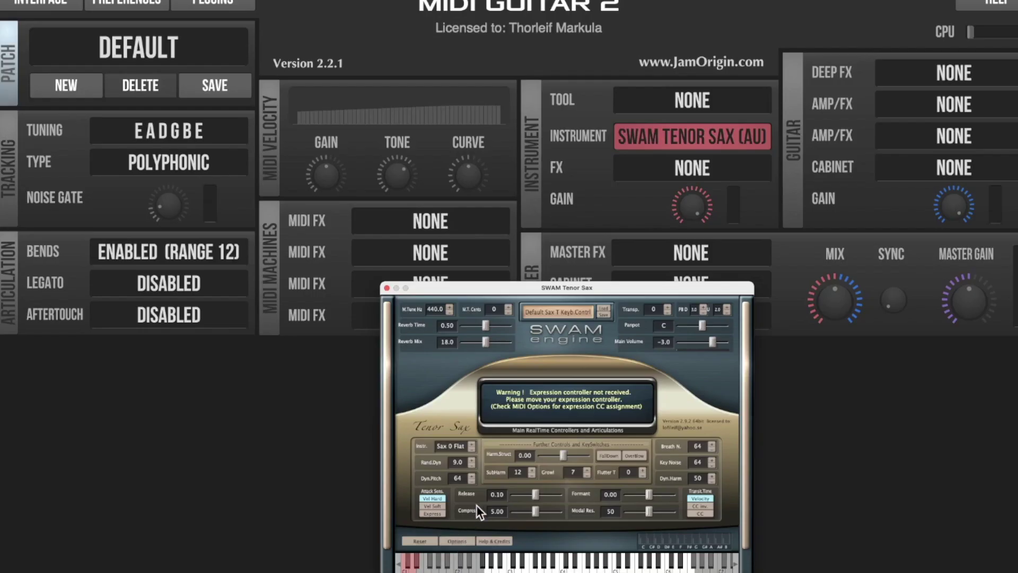
left_click(459, 542)
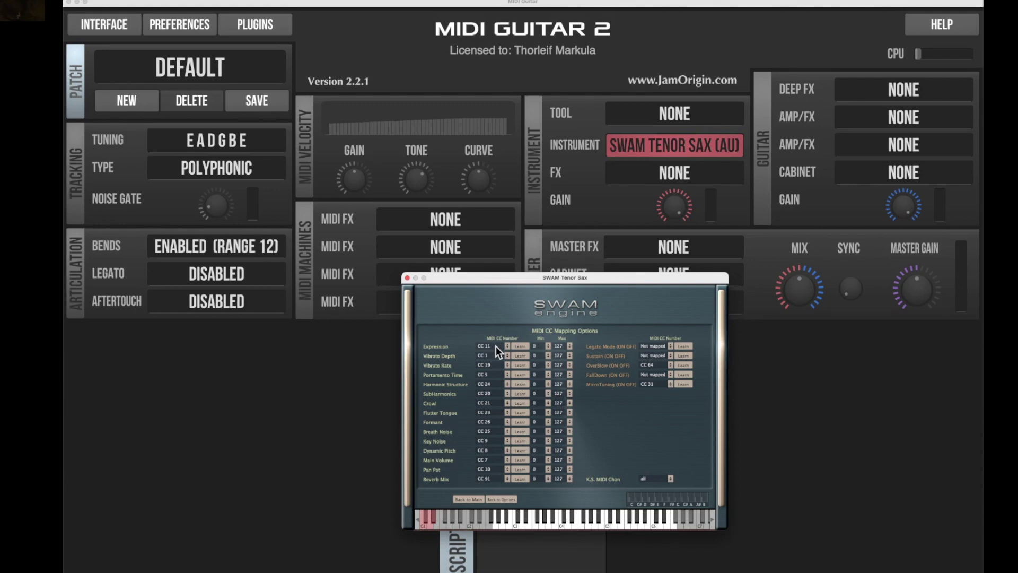
Step: Map SWAM Tenor Sax's Expression from CC 11 to AT, then return to MIDI Guitar's main window
left_click(495, 346)
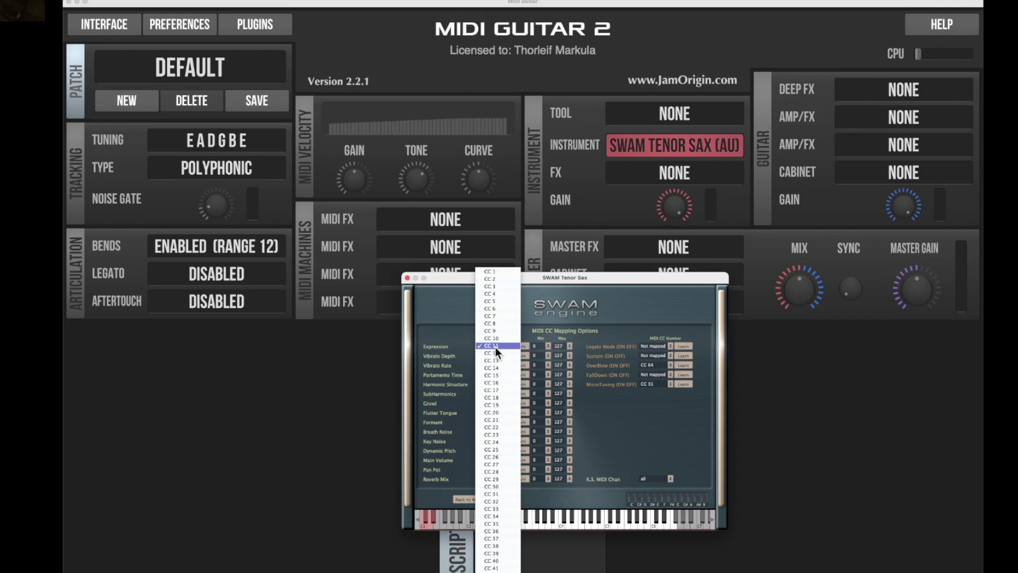
scroll(495, 348, "down", 15)
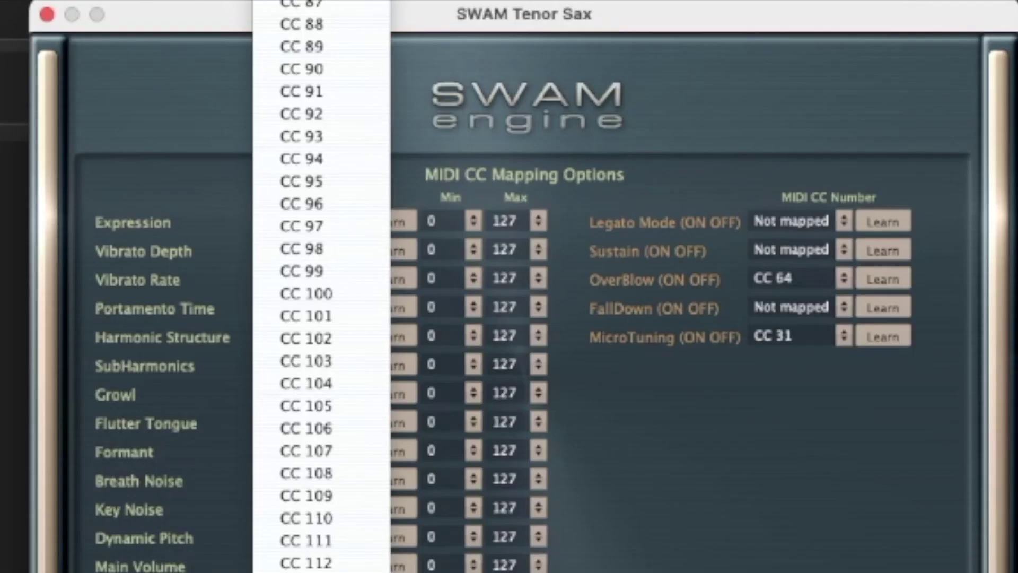
left_click(497, 6)
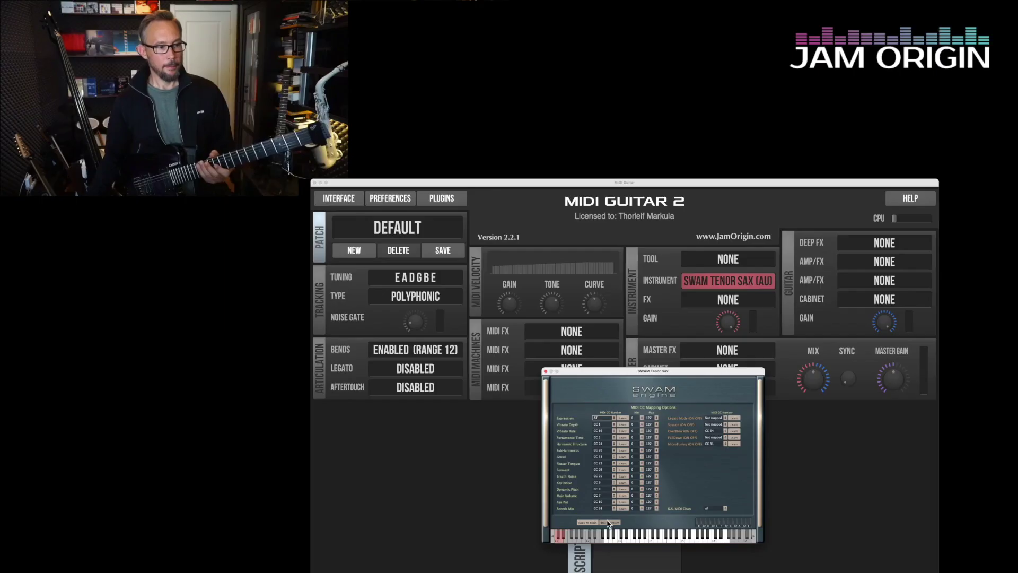
left_click(587, 522)
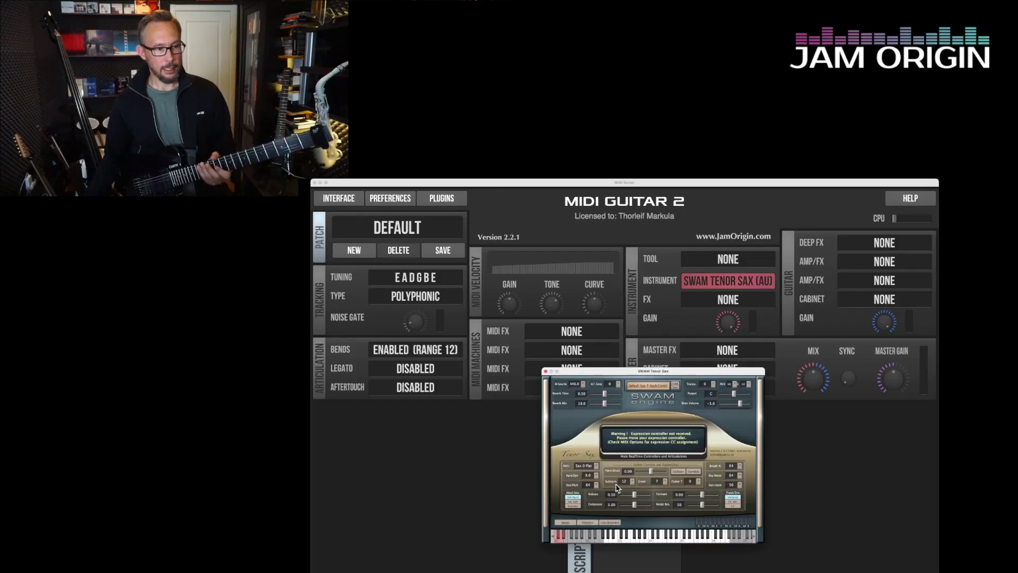
left_click(409, 406)
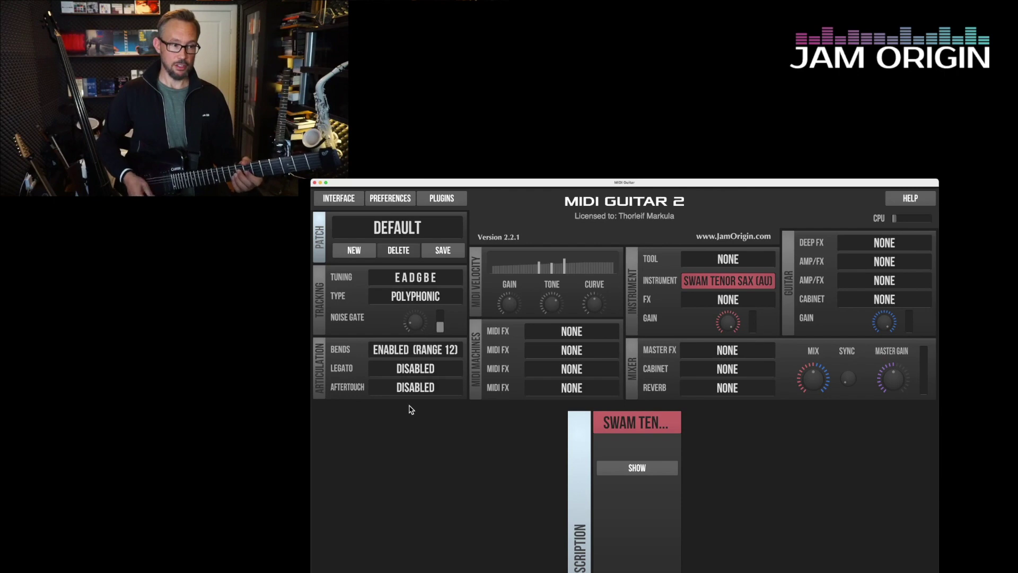
Step: Switch the Articulation panel's Aftertouch from DISABLED to ENABLED
left_click(636, 467)
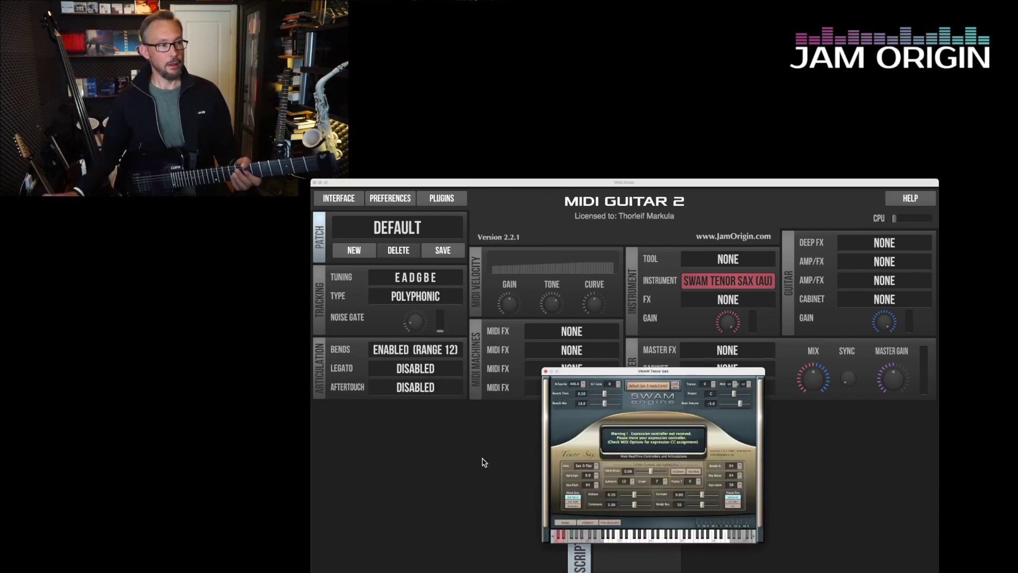
left_click(444, 384)
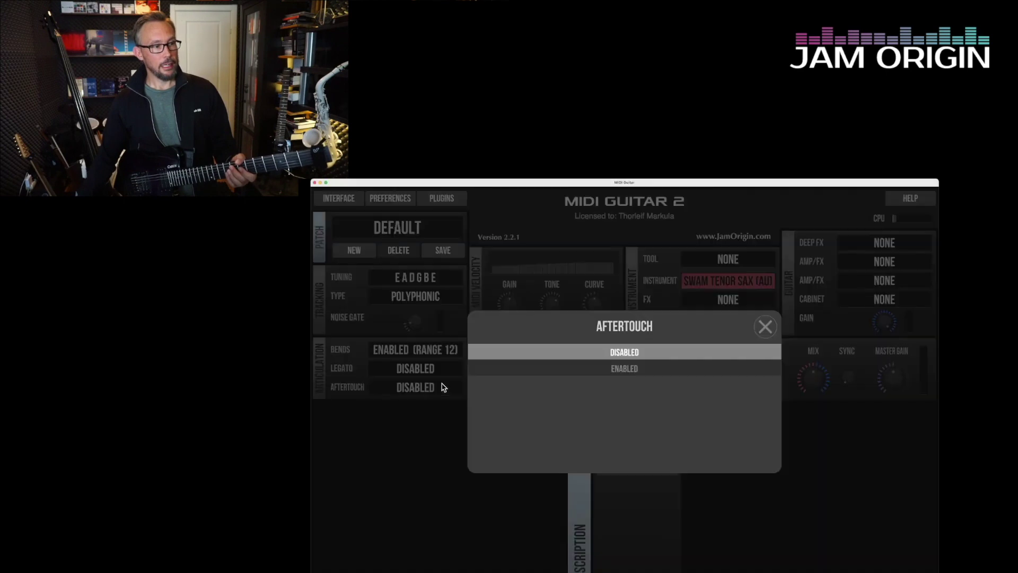
left_click(483, 373)
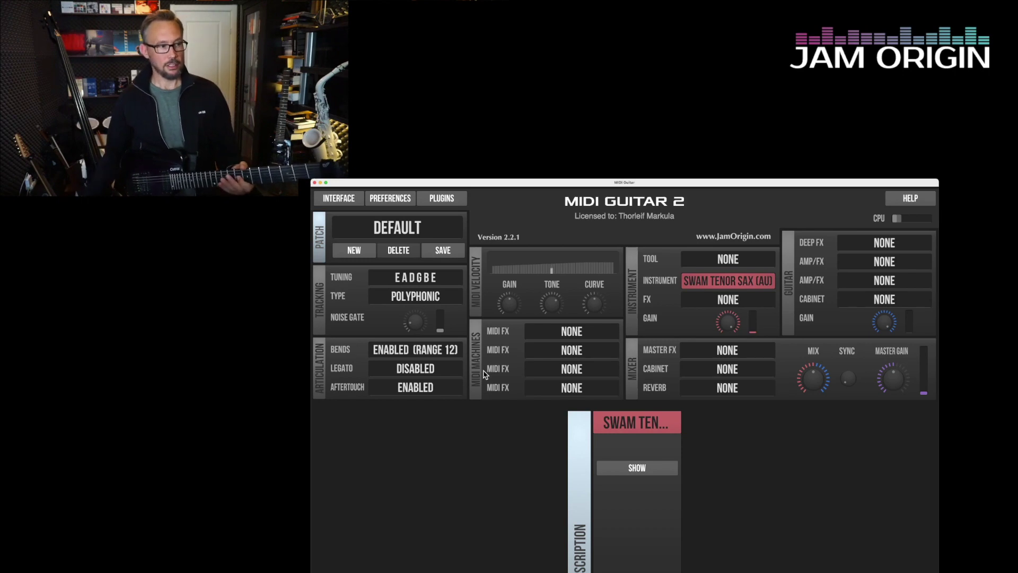
Step: Show the SWAM Tenor Sax editor and start loading a preset file with its Load button
left_click(618, 466)
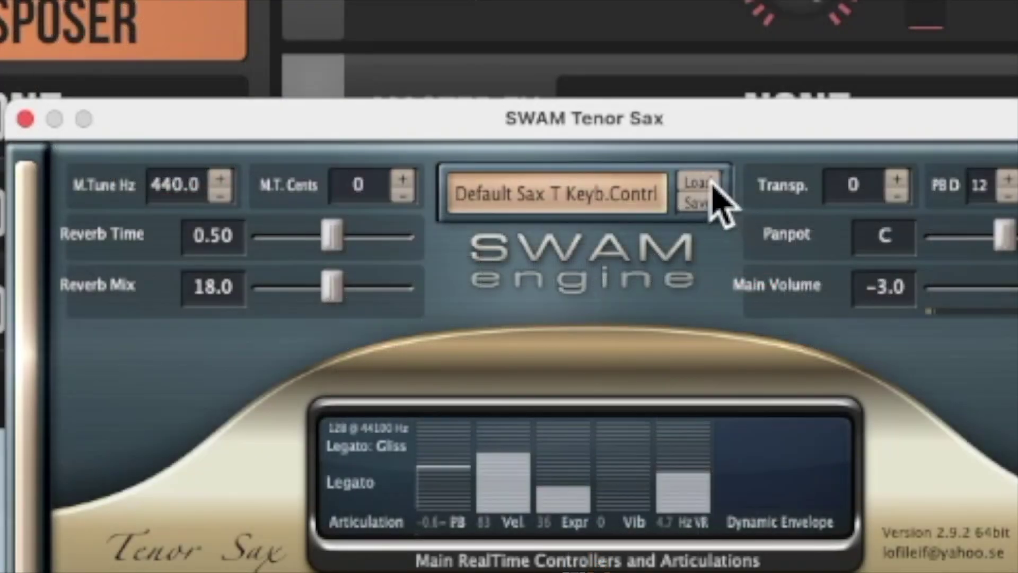
left_click(713, 186)
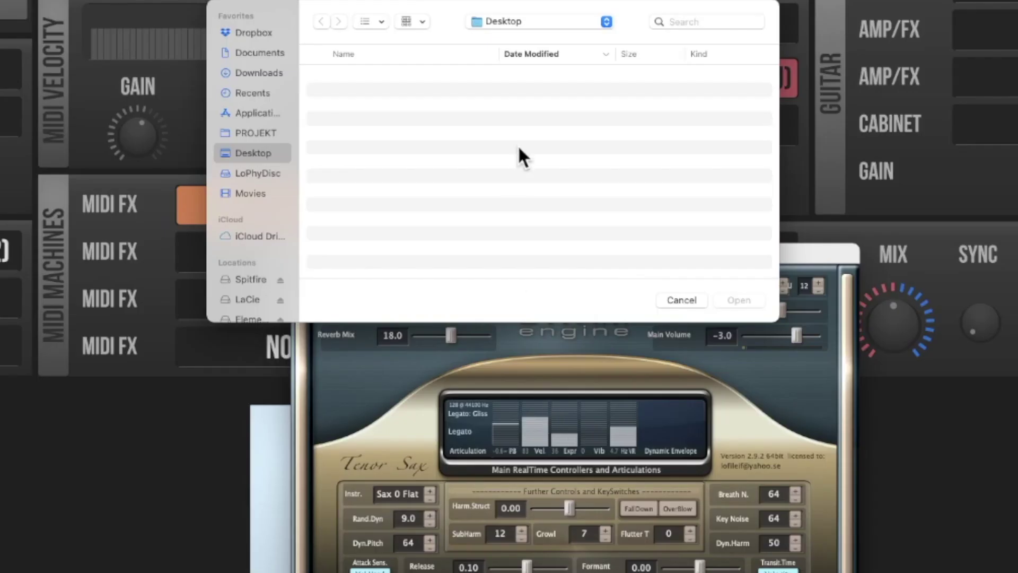
Step: Go to the Presets folder and select Default Sax T Seaboard.swam
left_click(605, 22)
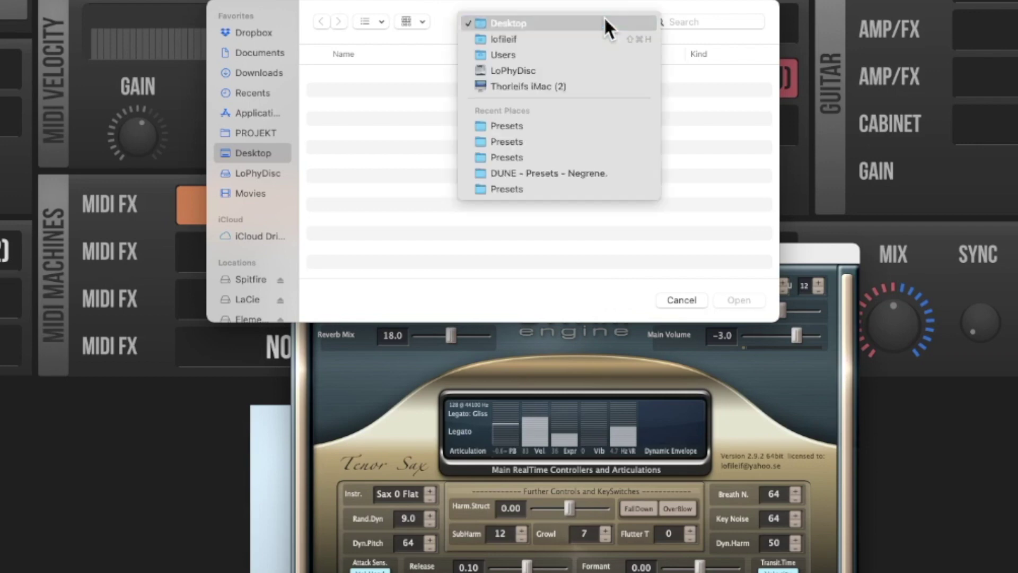
left_click(603, 122)
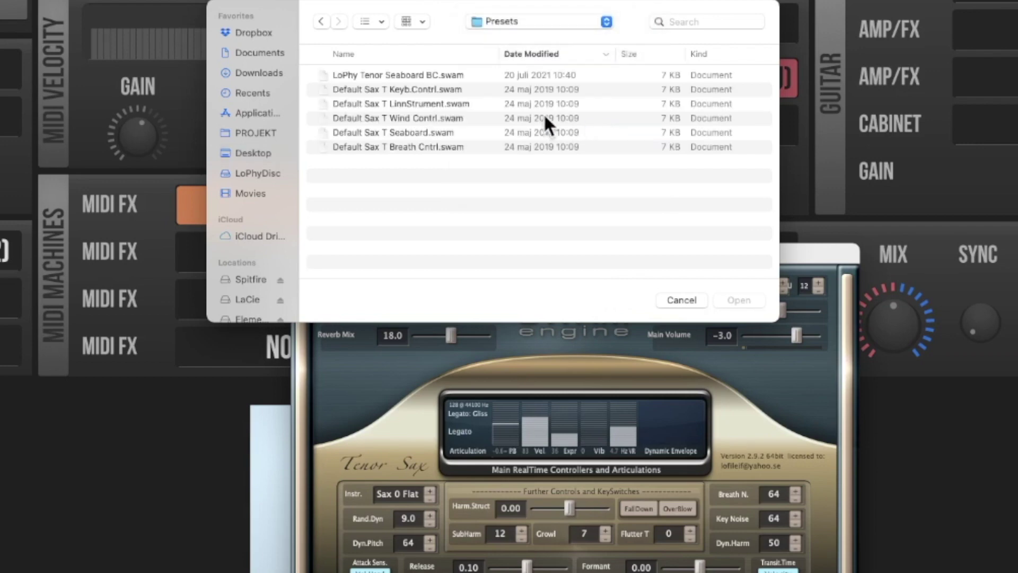
left_click(415, 133)
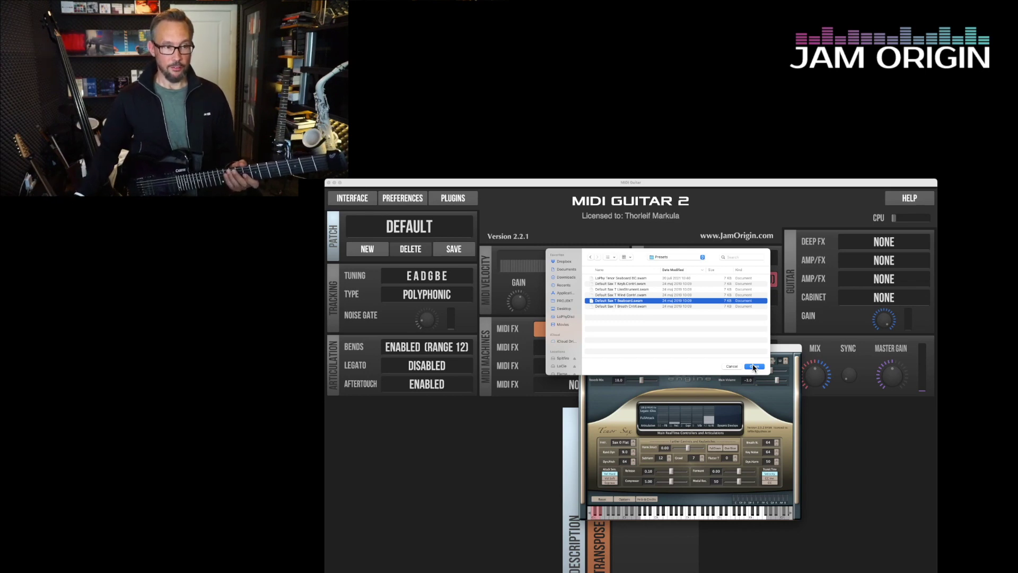
Step: Load the Default Sax T Seaboard preset and set pitch bend to down 12, up 21
left_click(753, 367)
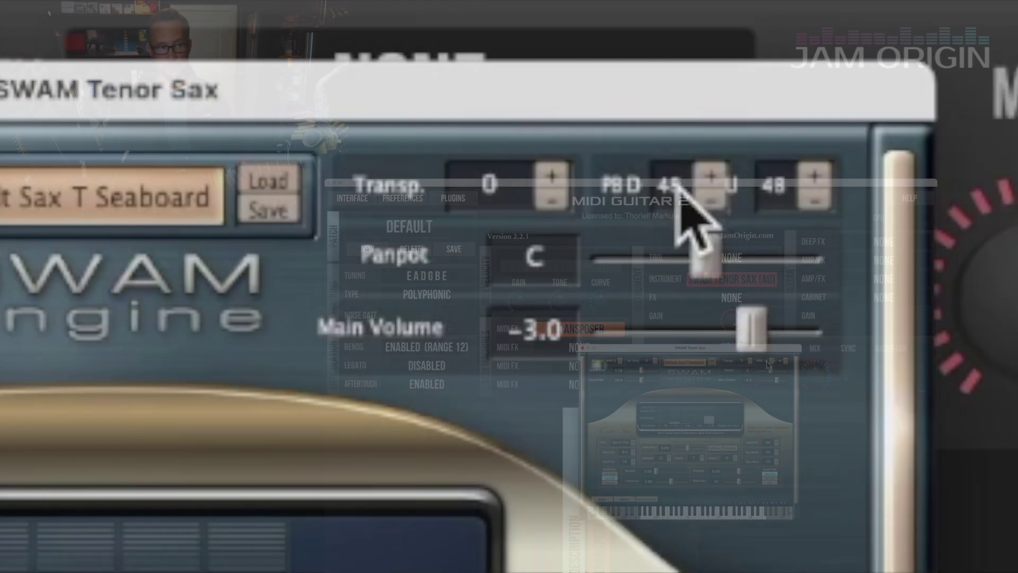
left_click_drag(677, 188, 700, 572)
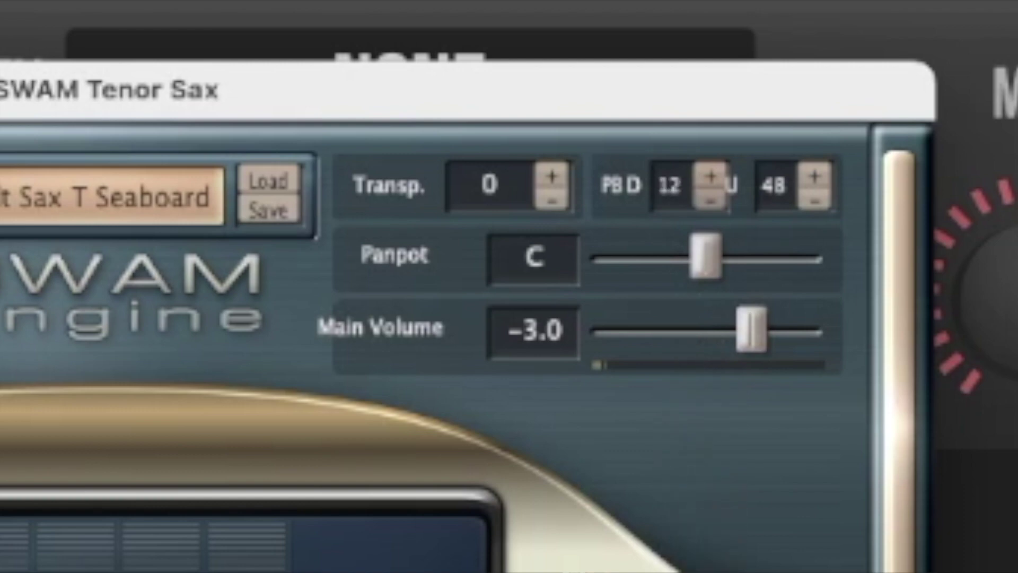
left_click_drag(766, 192, 781, 504)
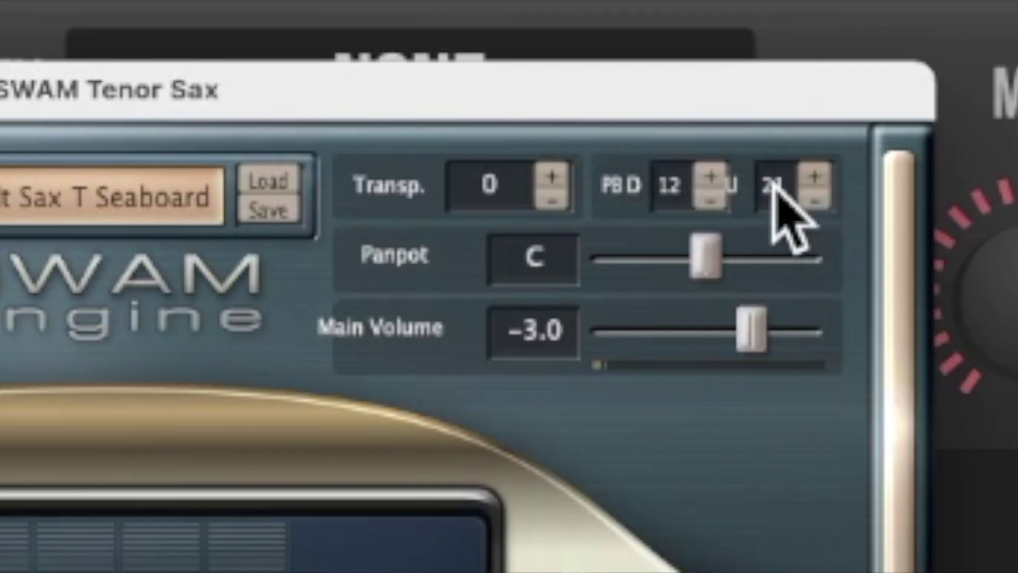
left_click_drag(773, 193, 776, 240)
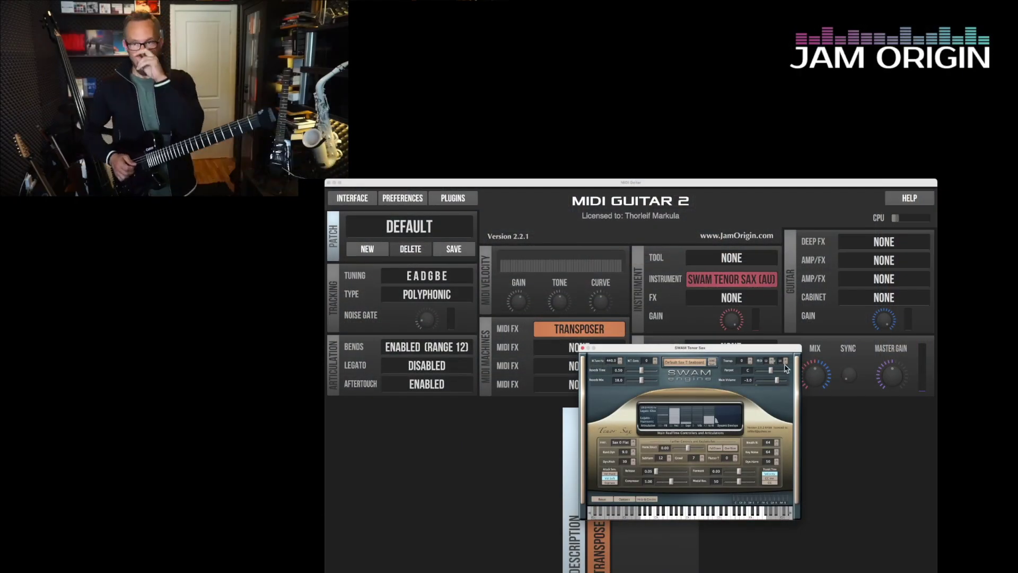